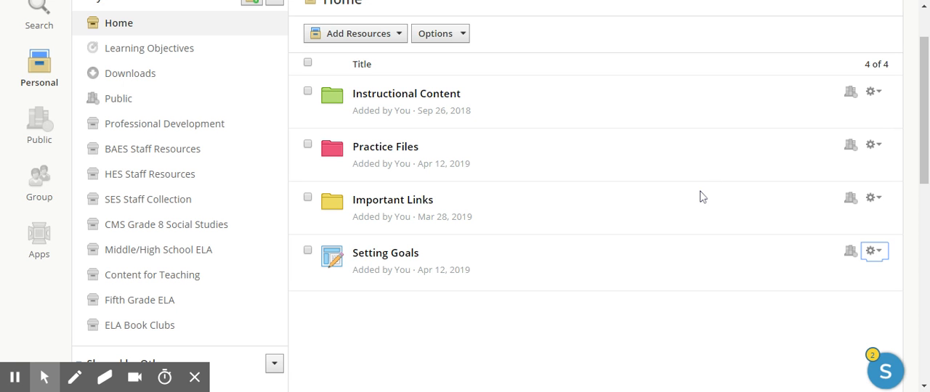
- Preview the Setting Goals assignment in personal resources, read through its full content, and close the preview
scroll(641, 156, up, 1)
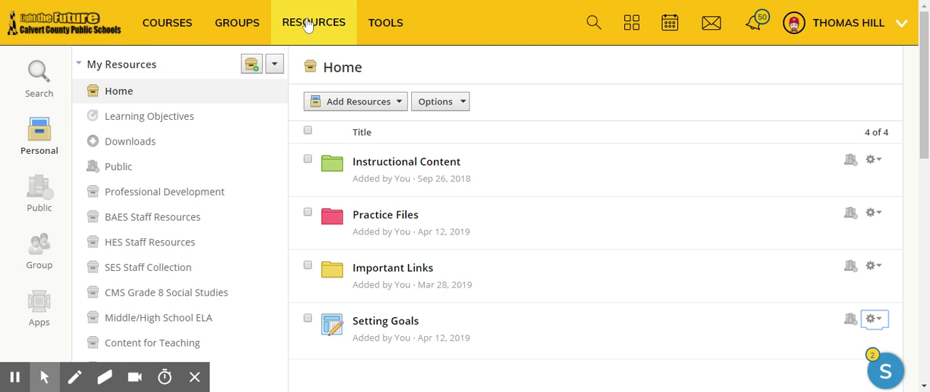
scroll(400, 145, down, 2)
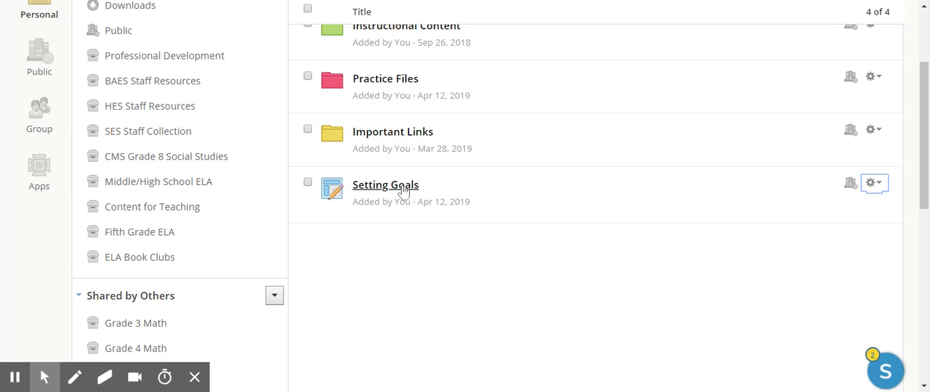
click(403, 189)
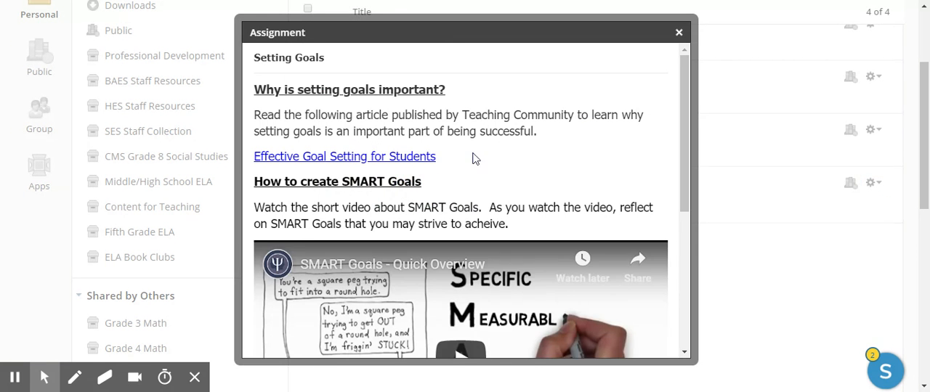
scroll(474, 159, down, 3)
scroll(473, 163, up, 5)
scroll(356, 162, down, 1)
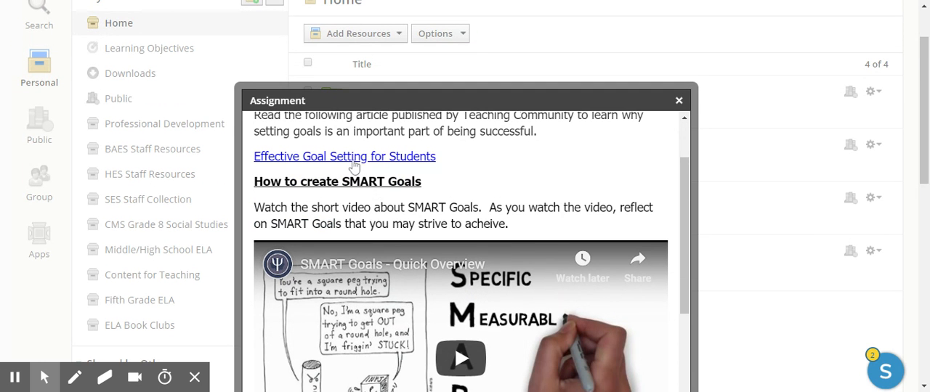
scroll(374, 203, down, 3)
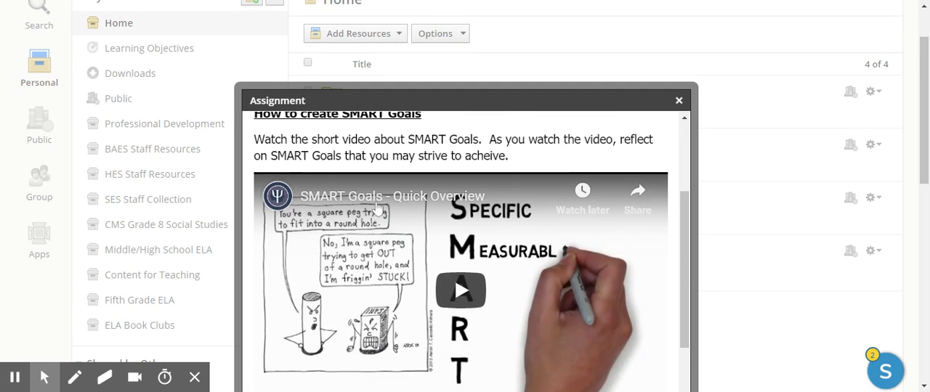
scroll(390, 250, down, 1)
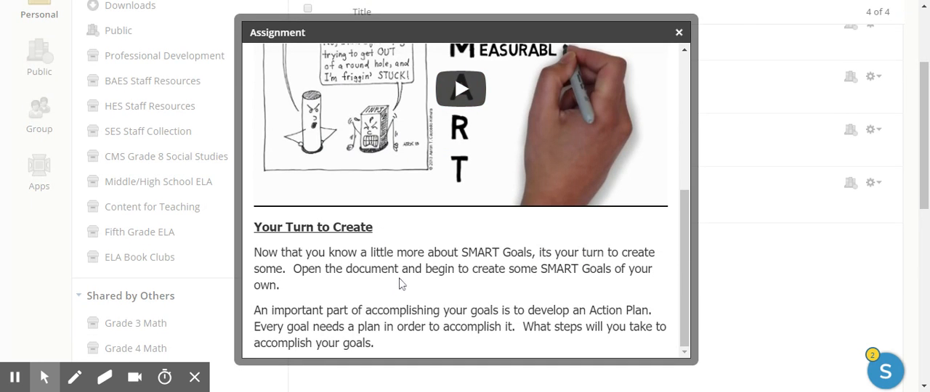
click(678, 33)
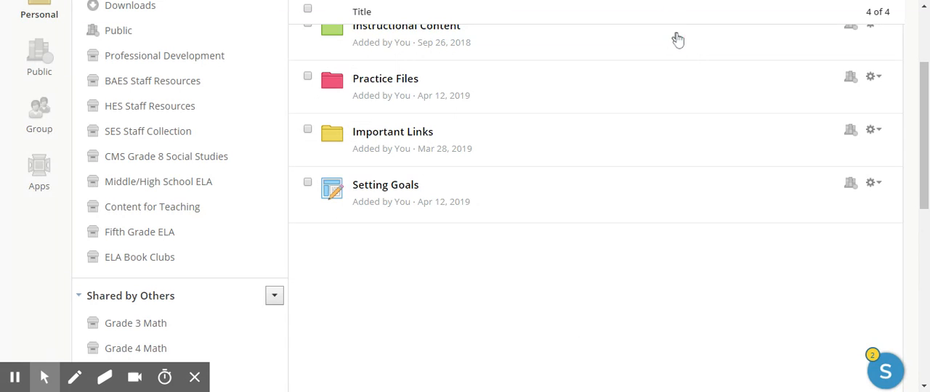
- Examine the Setting Goals template's editing form and its option to attach from resources, then close it without changes
click(872, 187)
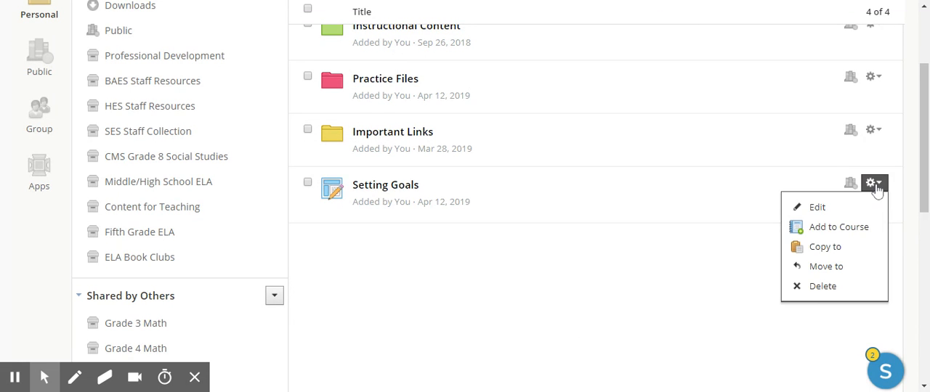
click(817, 210)
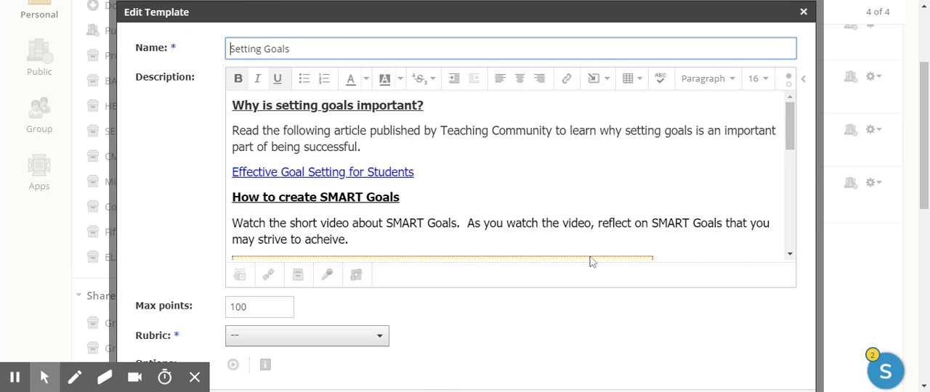
scroll(221, 223, down, 1)
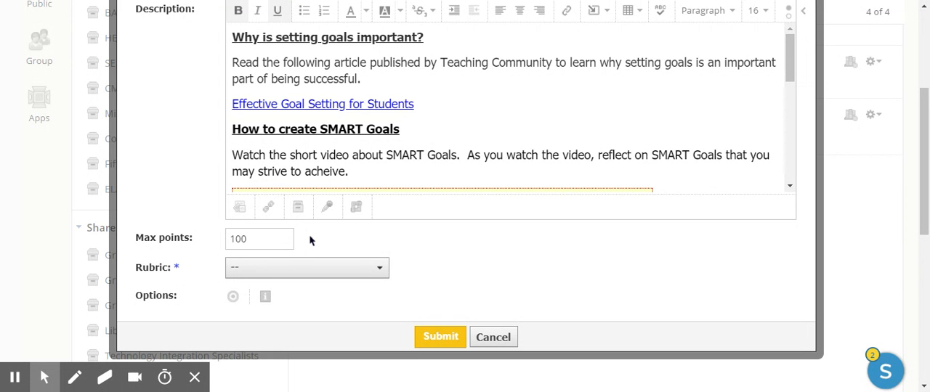
scroll(390, 245, up, 2)
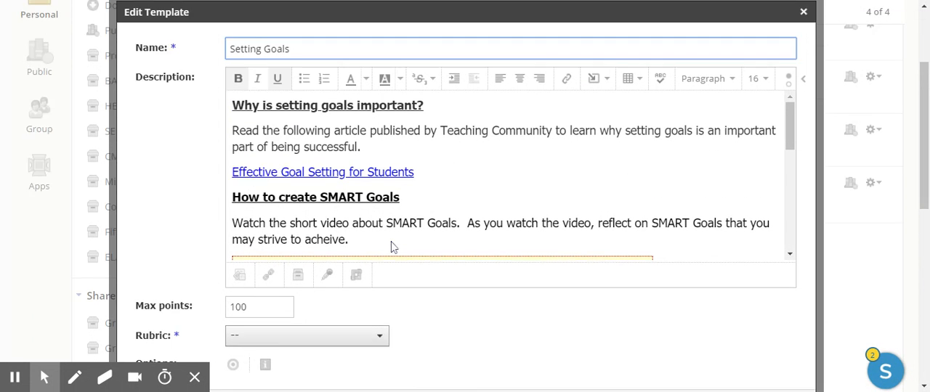
scroll(168, 231, down, 1)
click(297, 276)
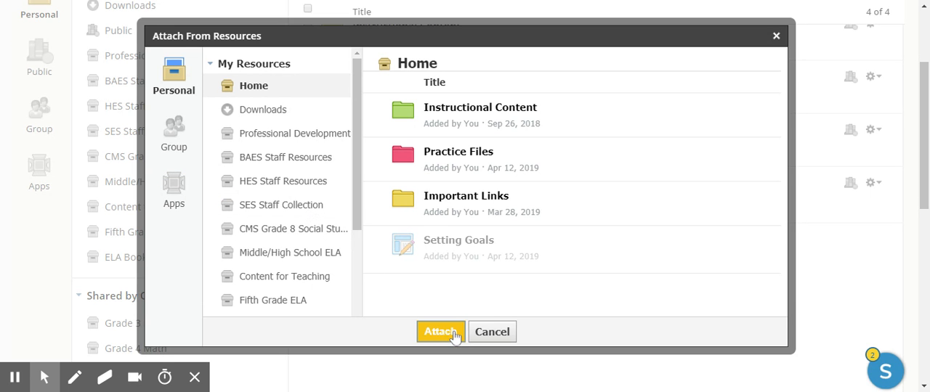
click(488, 333)
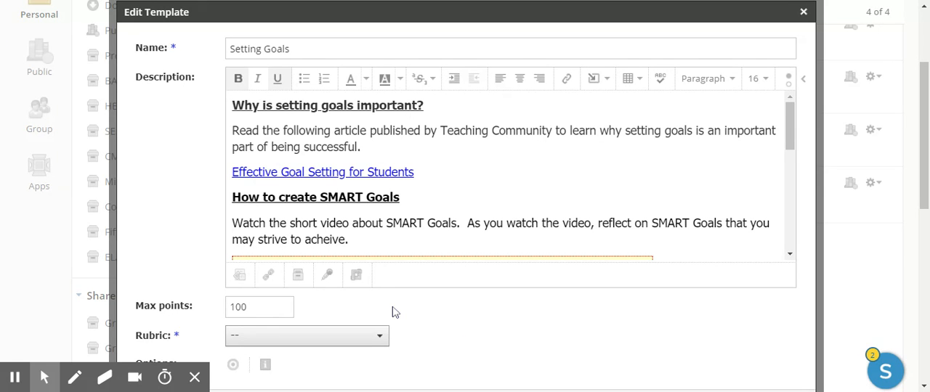
click(803, 12)
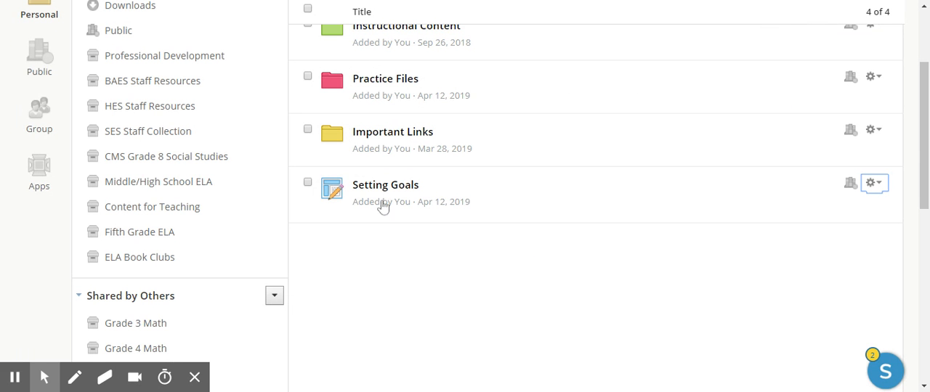
- Start adding the Setting Goals template to a course and select the Test Course, Section 1
click(876, 185)
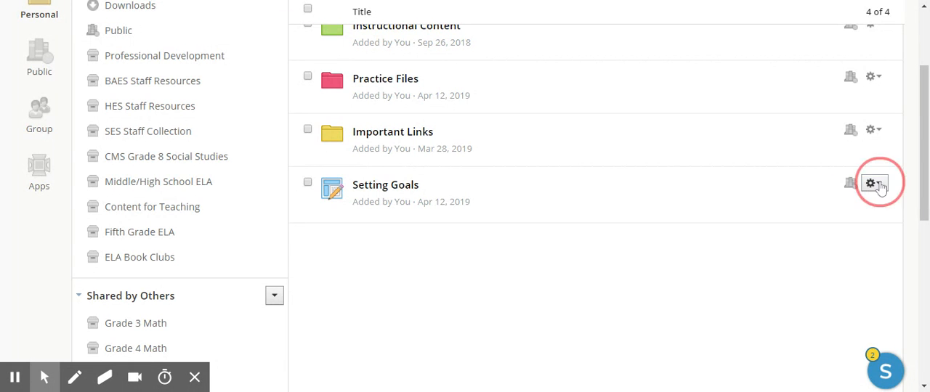
click(850, 227)
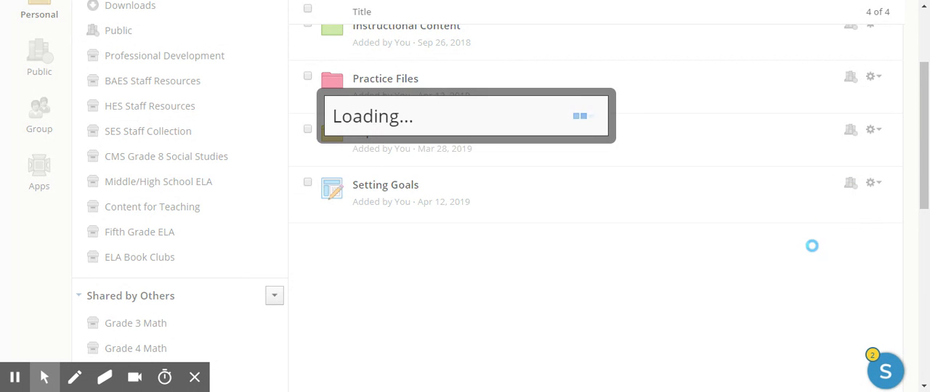
scroll(305, 266, down, 8)
click(253, 73)
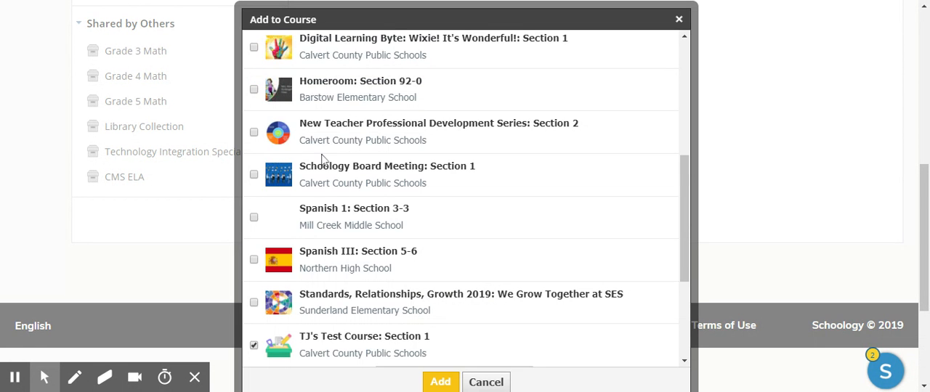
- Set the assignment's category to (Ungraded) for the selected course and add it to that course
scroll(319, 217, down, 3)
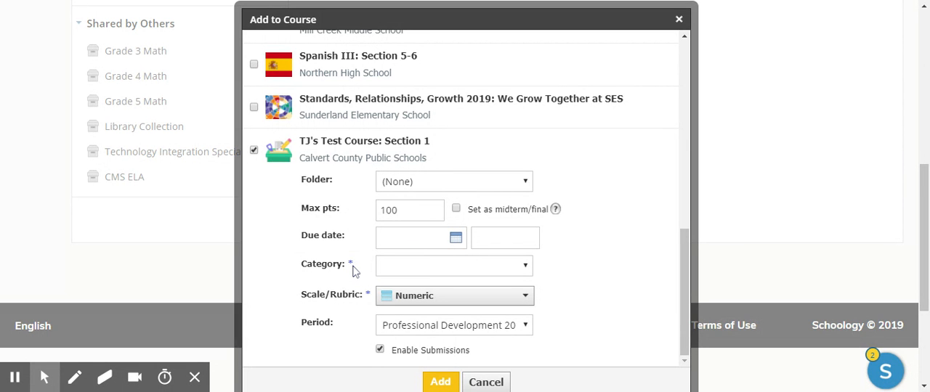
click(526, 269)
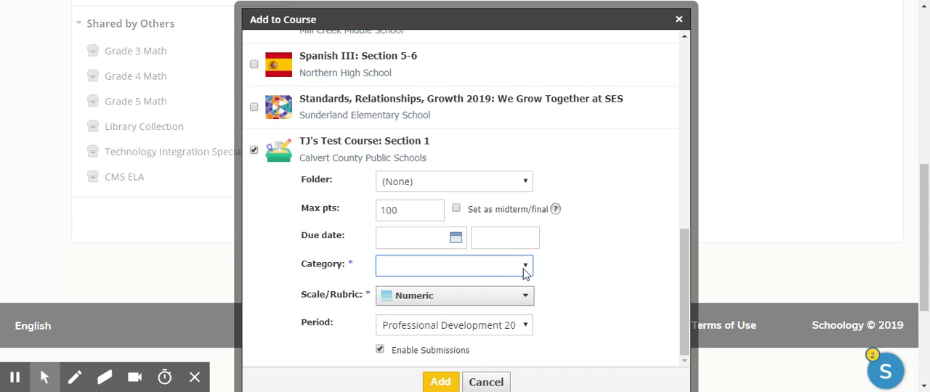
click(488, 282)
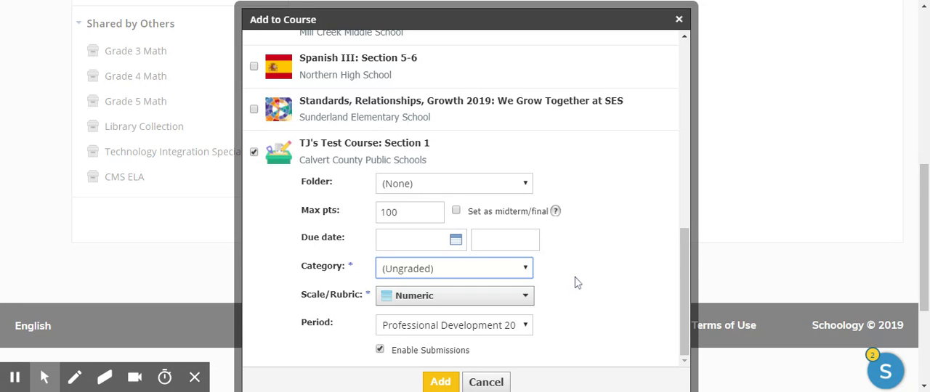
scroll(574, 282, down, 1)
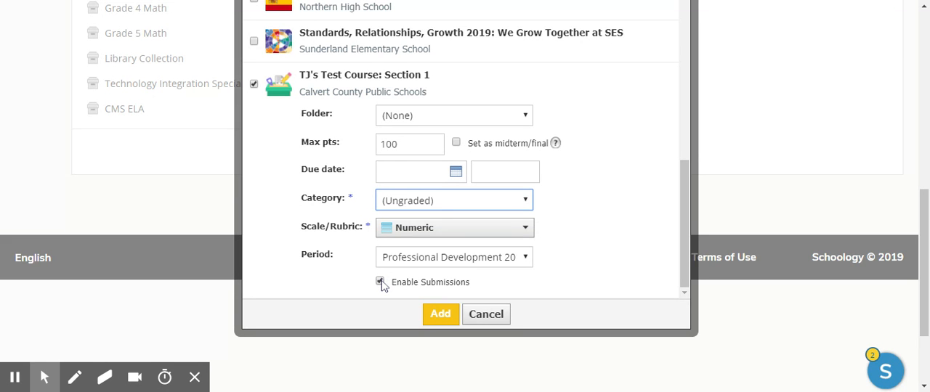
click(441, 316)
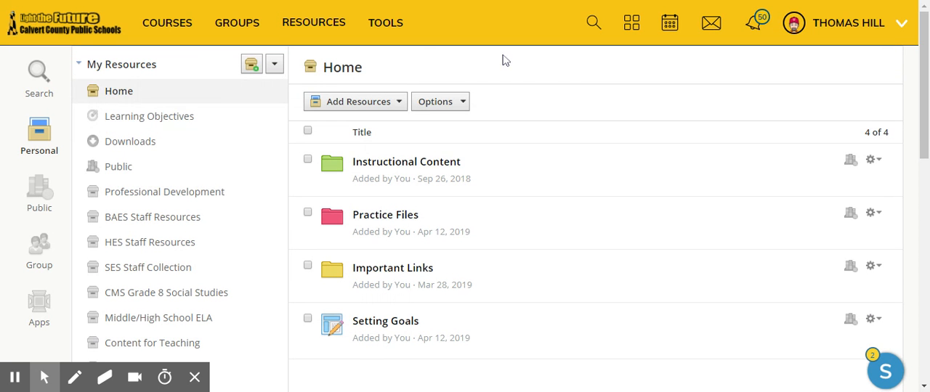
- Go to the Test Course, Section 1, and open its Setting Goals assignment for editing
click(169, 32)
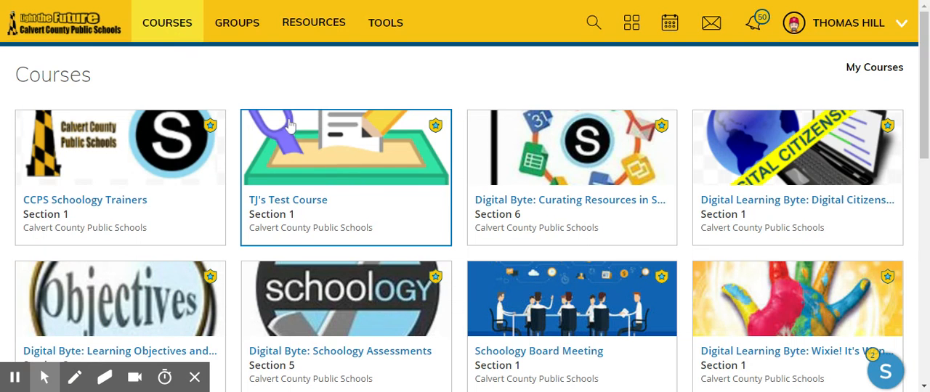
click(338, 169)
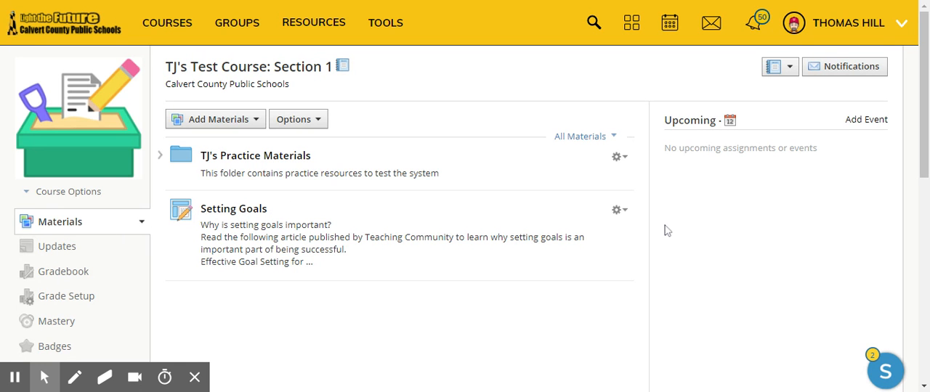
click(618, 211)
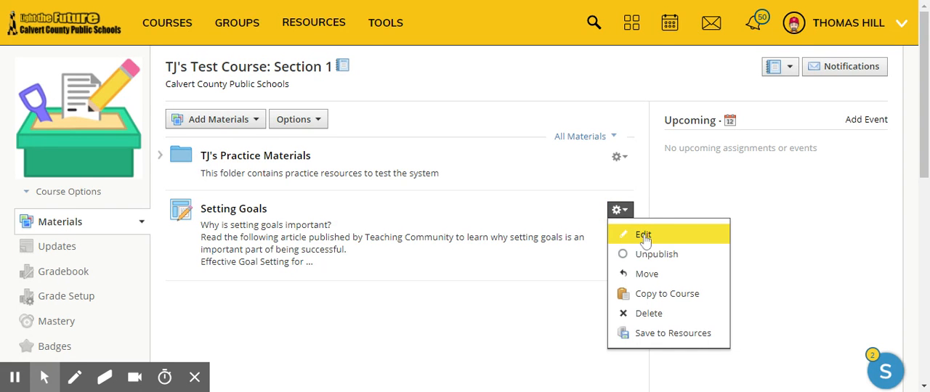
click(644, 237)
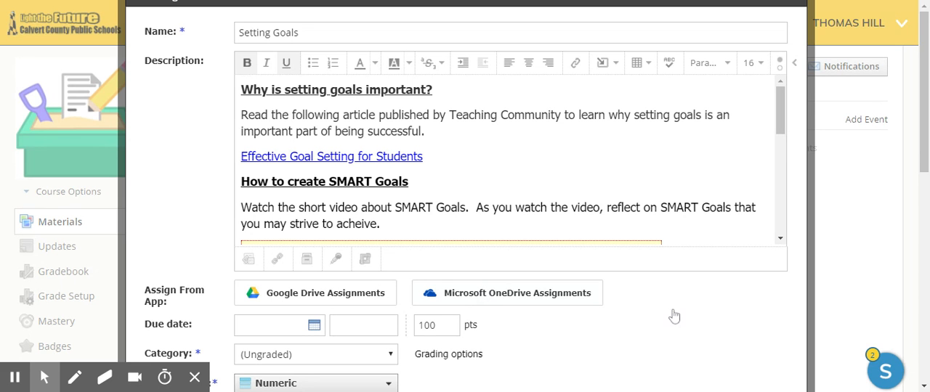
- Browse Microsoft OneDrive Assignments to the Practice School Files folder inside Professional Development
click(480, 301)
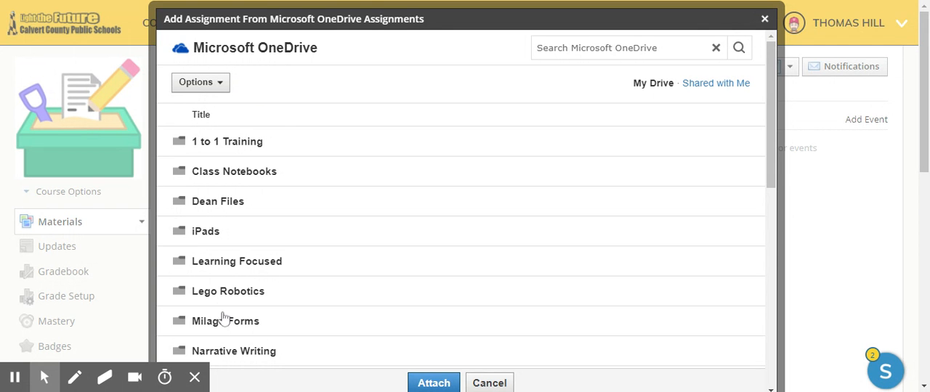
click(218, 87)
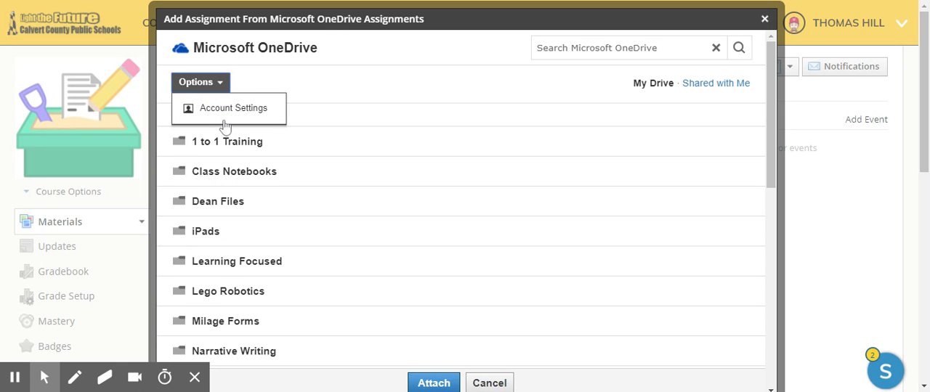
click(310, 86)
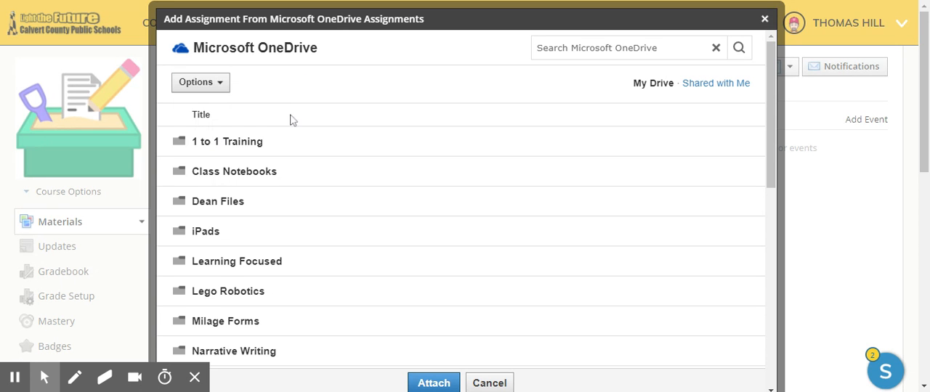
scroll(240, 249, down, 3)
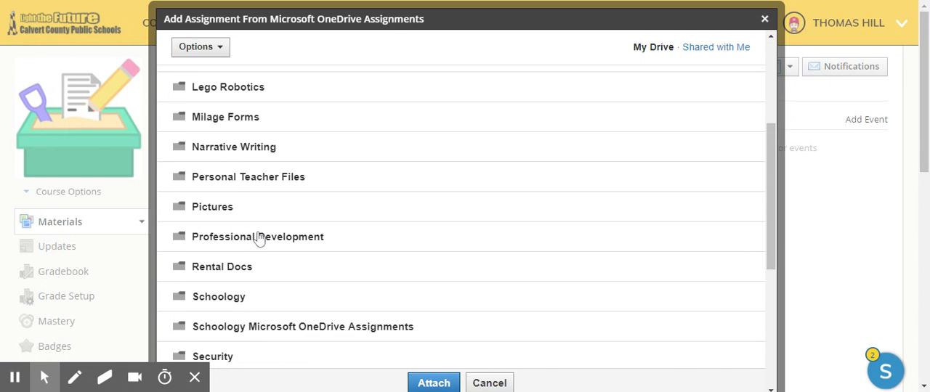
click(239, 241)
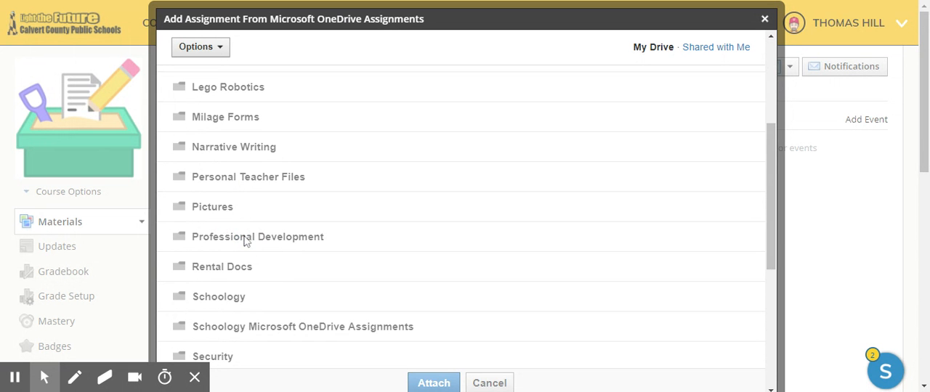
click(253, 149)
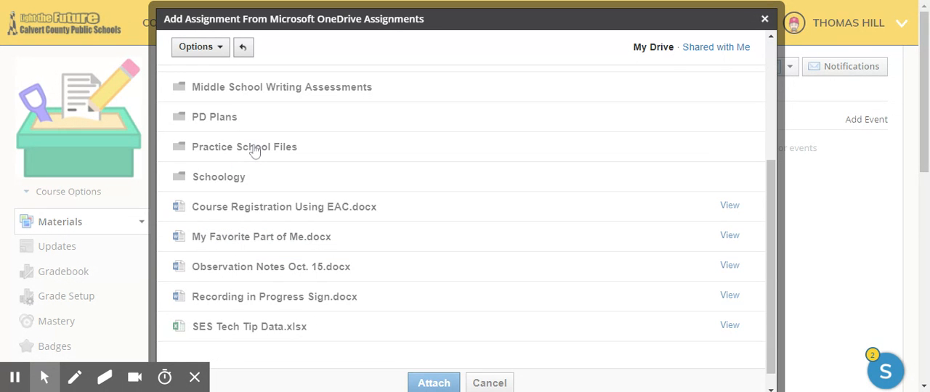
- Attach Setting Goals Document.docx from OneDrive to the Setting Goals assignment
scroll(309, 166, down, 1)
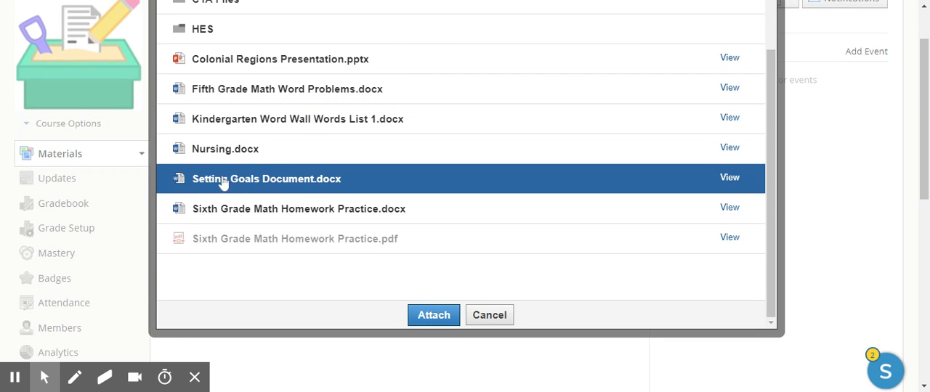
click(217, 184)
click(424, 317)
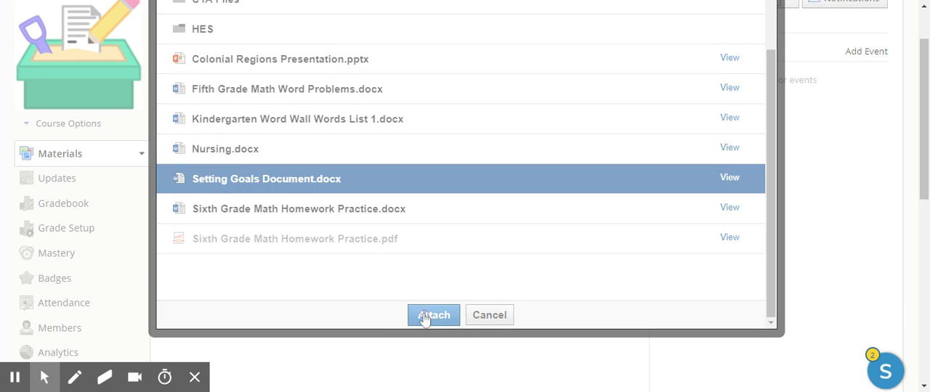
scroll(441, 280, down, 1)
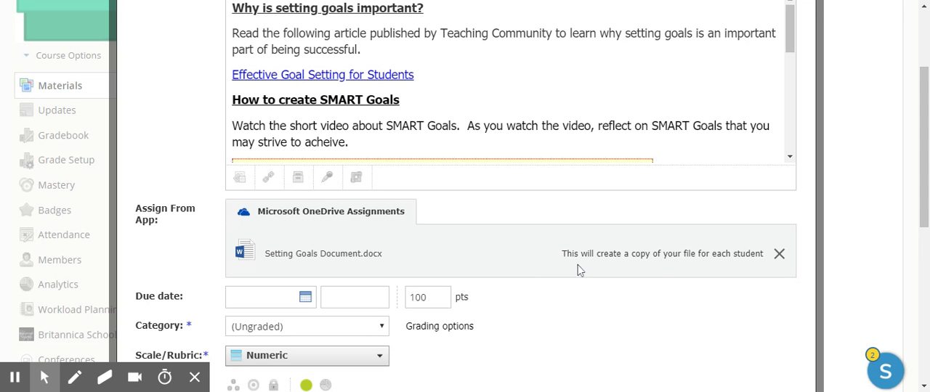
- Save the Setting Goals assignment with the attached OneDrive document
scroll(579, 269, down, 1)
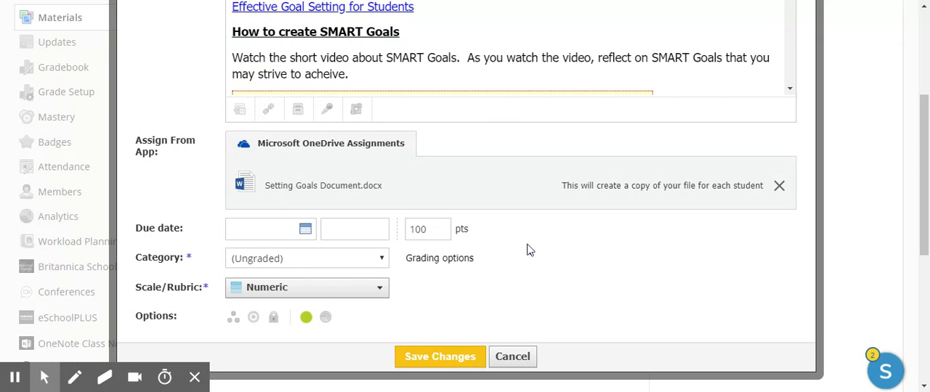
click(441, 358)
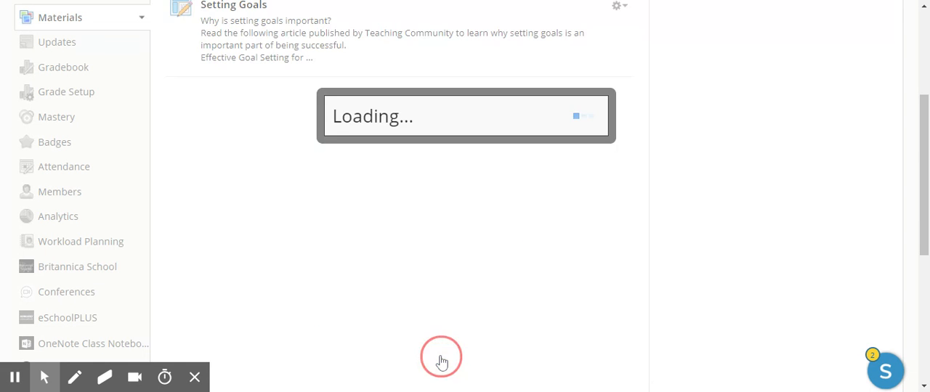
scroll(515, 281, up, 3)
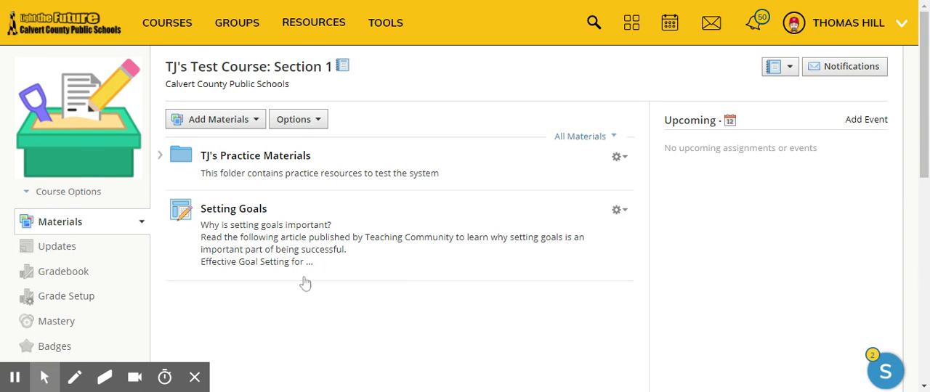
- Open the Setting Goals assignment from the course materials and check its In Progress view
click(235, 212)
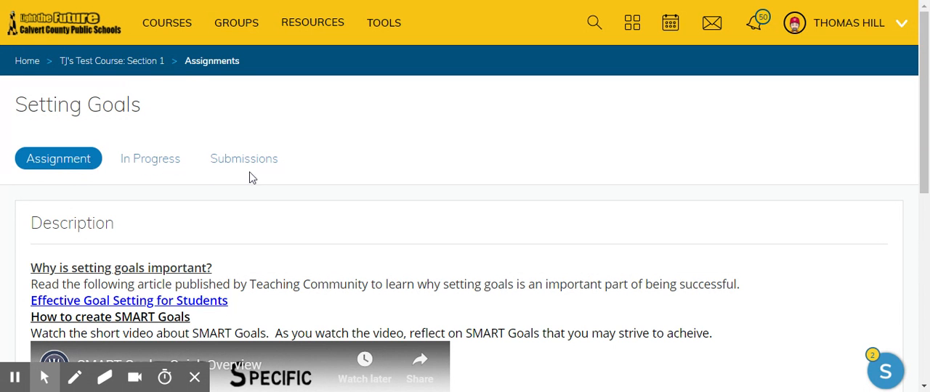
click(152, 161)
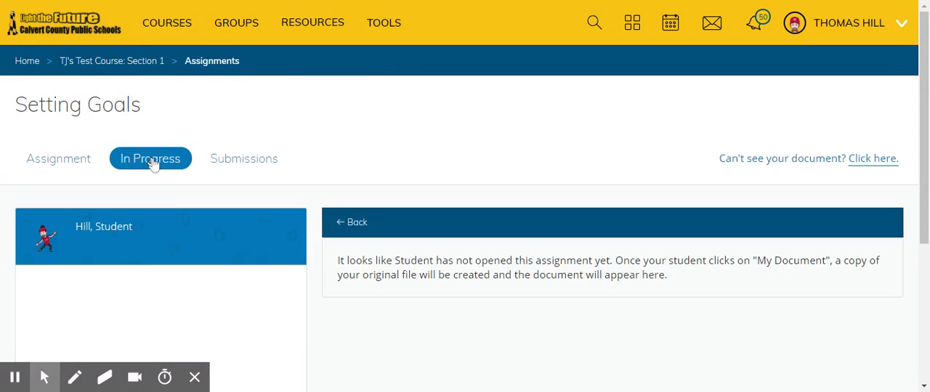
scroll(225, 193, down, 1)
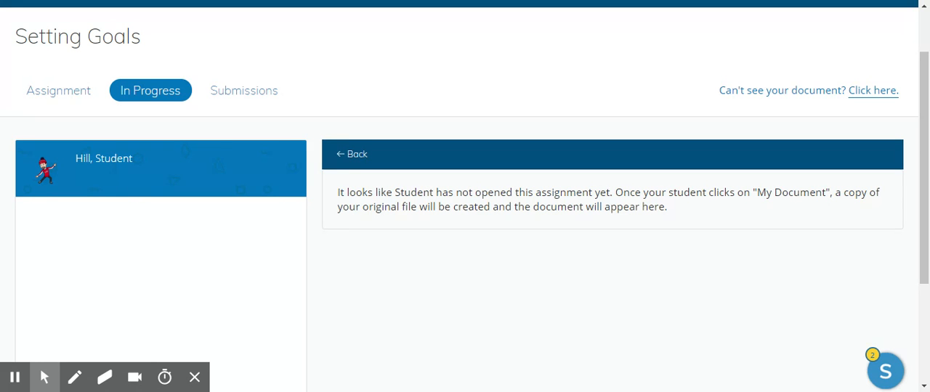
scroll(501, 214, up, 2)
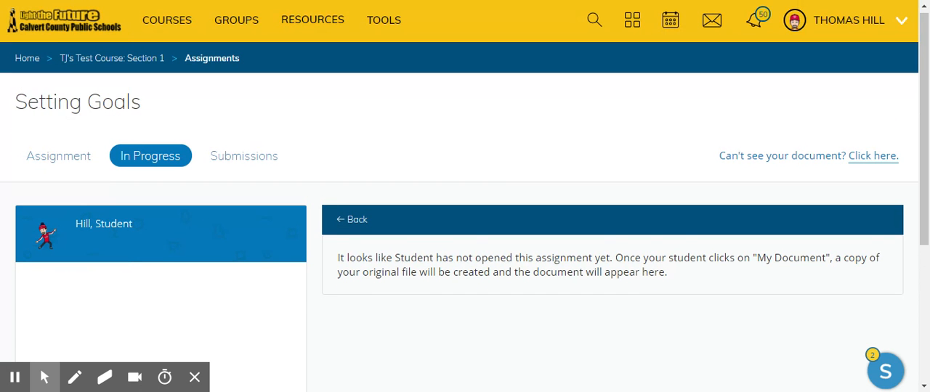
- Switch to the linked student account and open the Setting Goals assignment in the Test Course, Section 1, to review its description
click(844, 23)
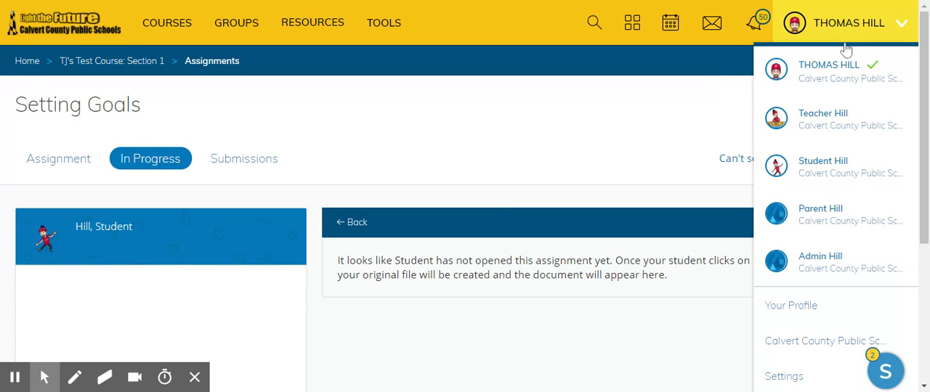
click(827, 167)
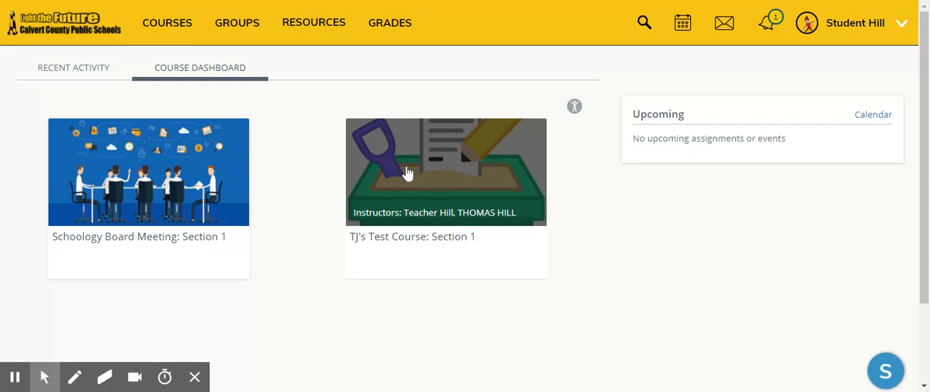
click(407, 173)
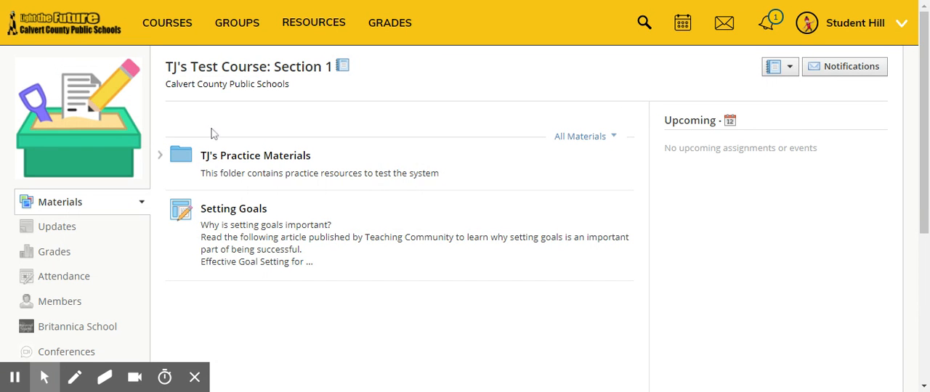
click(234, 209)
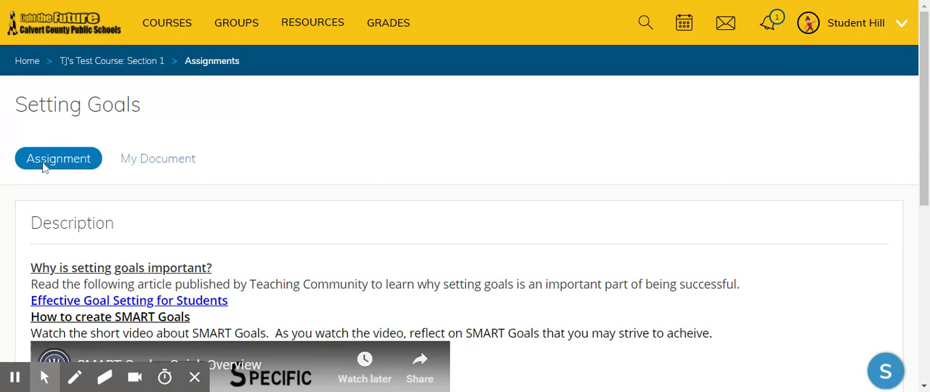
scroll(121, 232, down, 4)
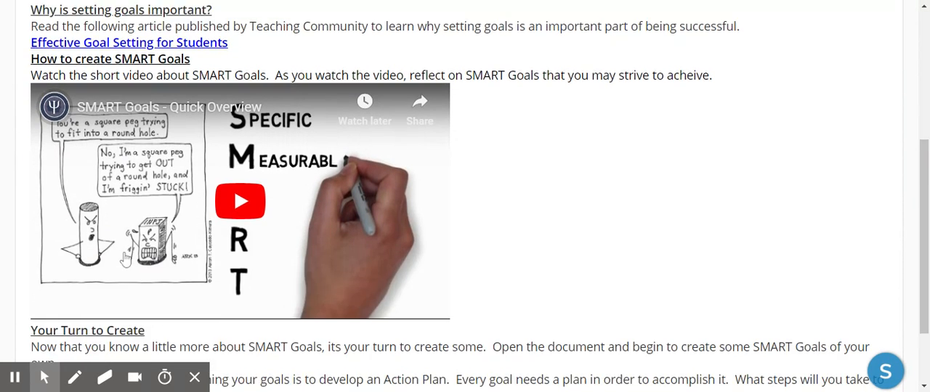
scroll(124, 263, down, 2)
scroll(116, 243, up, 5)
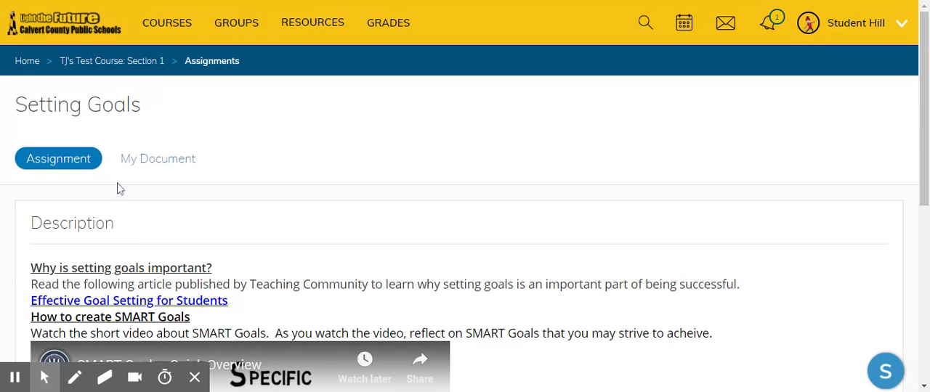
- Open the student's own copy of the assignment under My Document and request editing
click(169, 164)
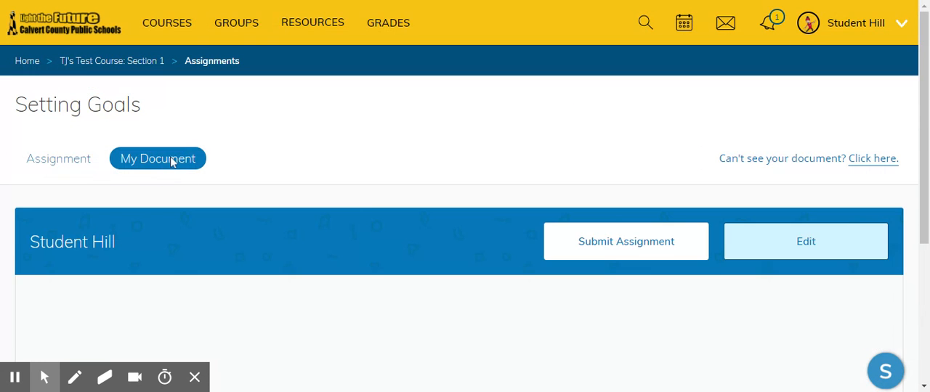
scroll(363, 200, down, 2)
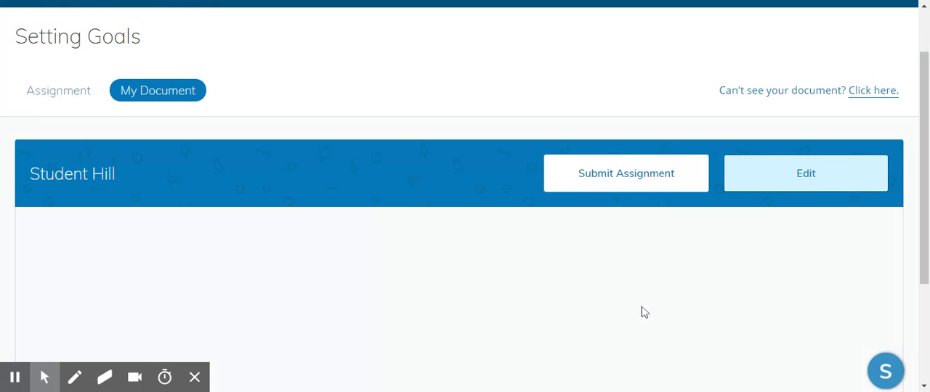
click(814, 174)
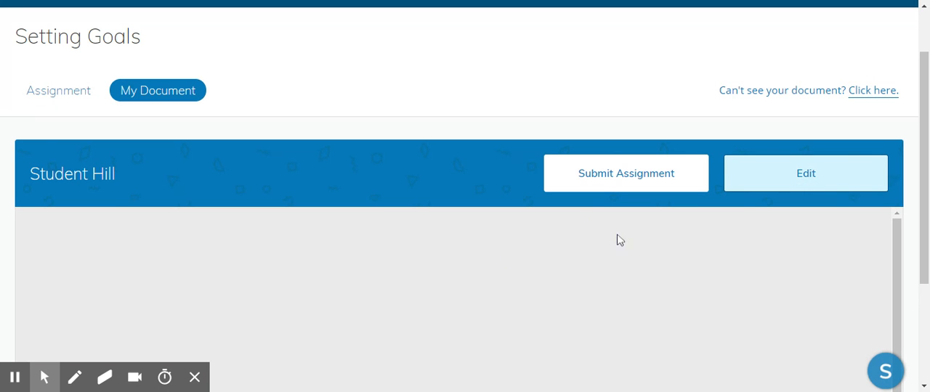
click(800, 185)
click(800, 183)
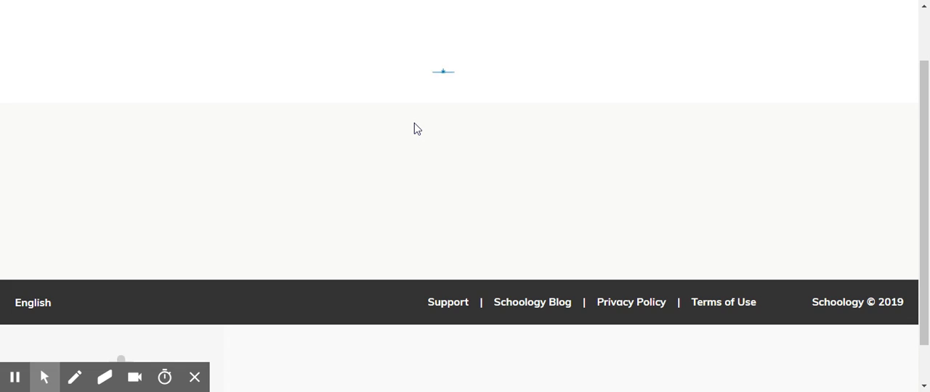
scroll(421, 160, down, 2)
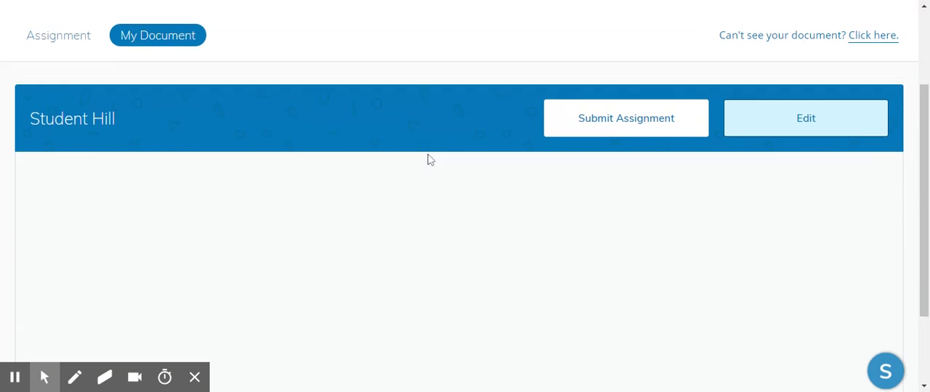
click(812, 115)
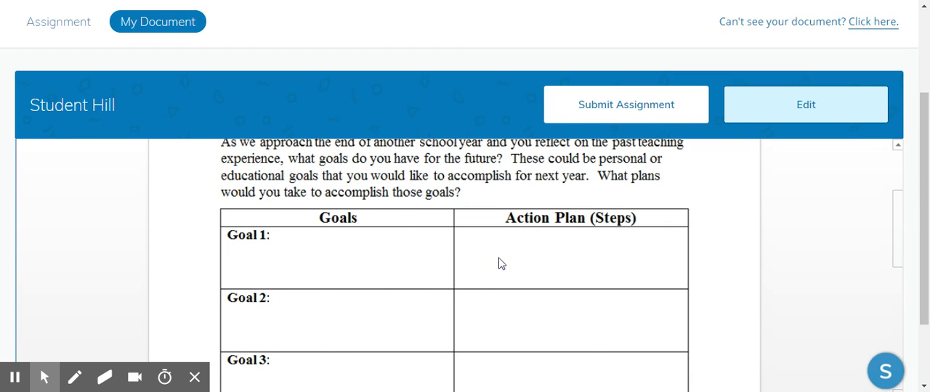
- Look over the name line and goals table in the student's document, and open the document for editing
scroll(631, 182, up, 2)
scroll(501, 216, down, 1)
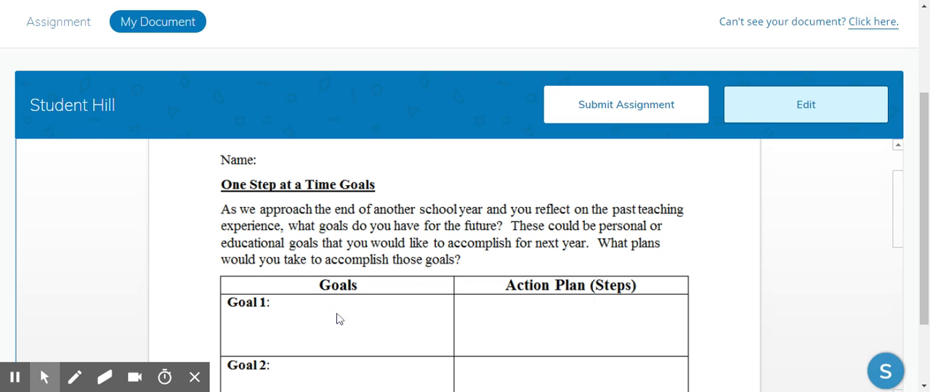
click(273, 161)
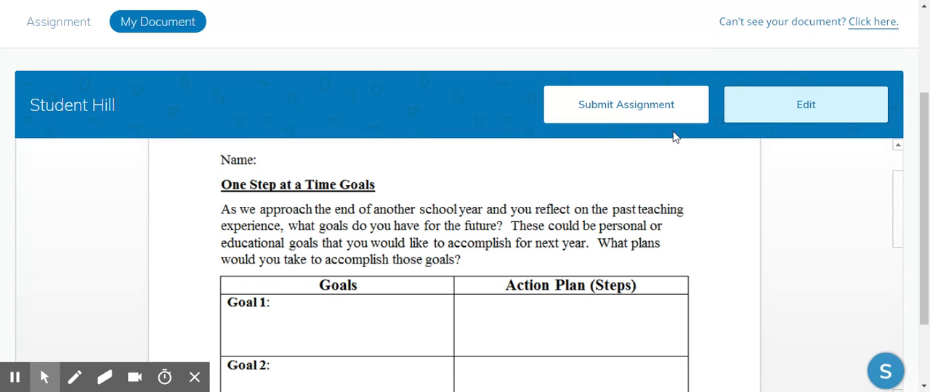
click(765, 114)
click(764, 114)
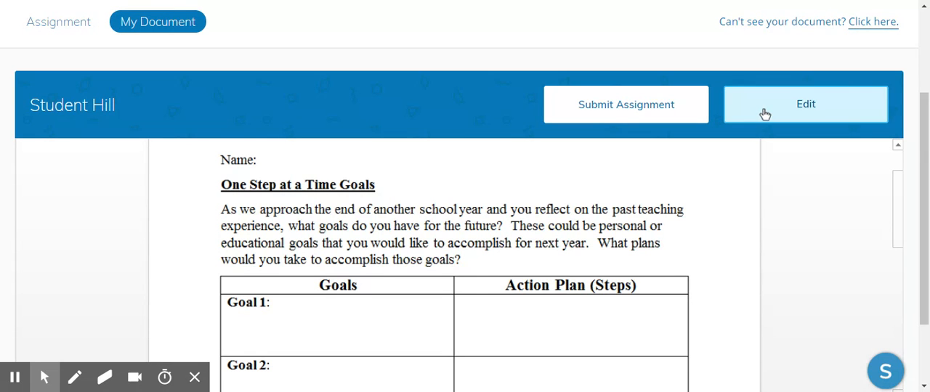
- Switch back to the original instructor account and reopen the Setting Goals assignment in the Test Course, Section 1
scroll(739, 127, up, 2)
click(835, 29)
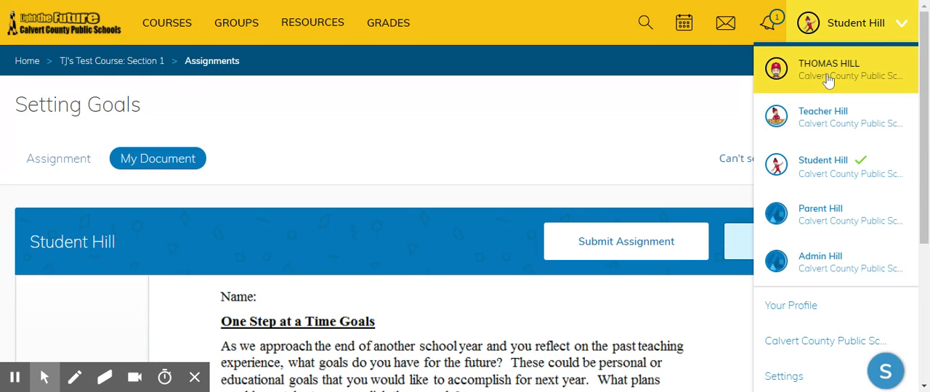
click(835, 90)
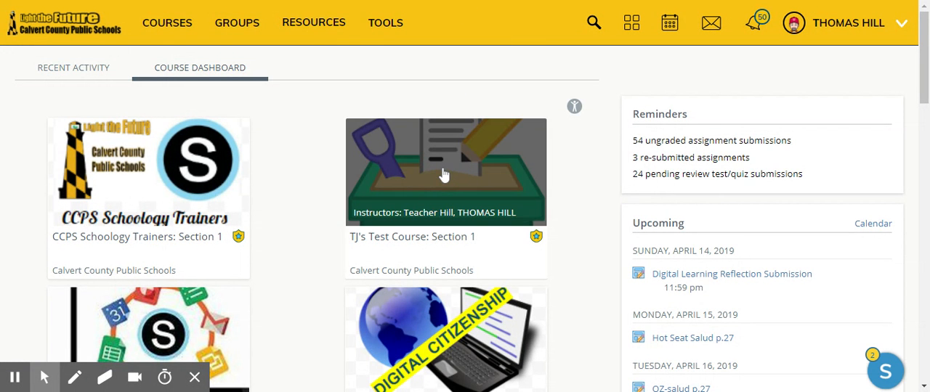
click(443, 175)
click(241, 210)
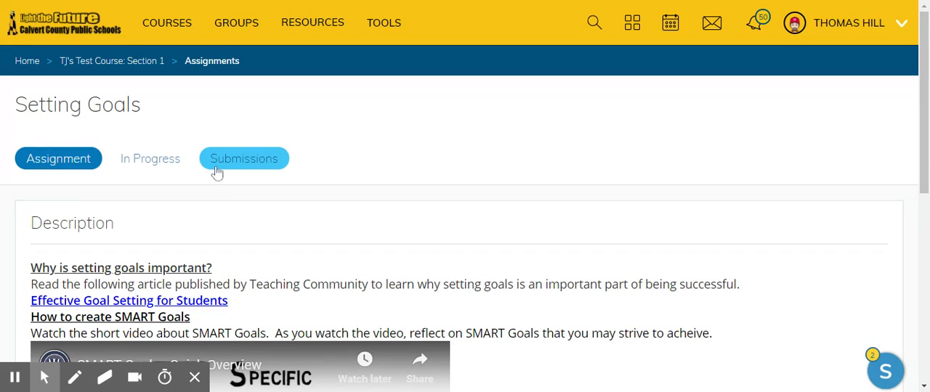
- Review the student's document in the In Progress view, and check the assignment's Submissions view
click(146, 163)
scroll(303, 247, down, 1)
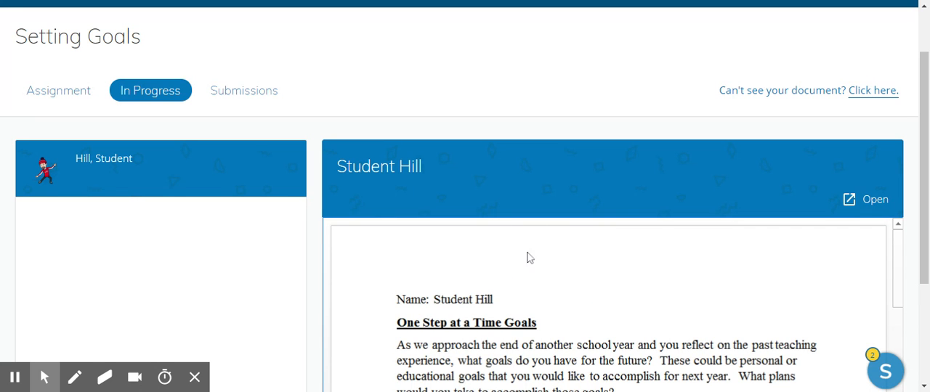
scroll(564, 270, down, 2)
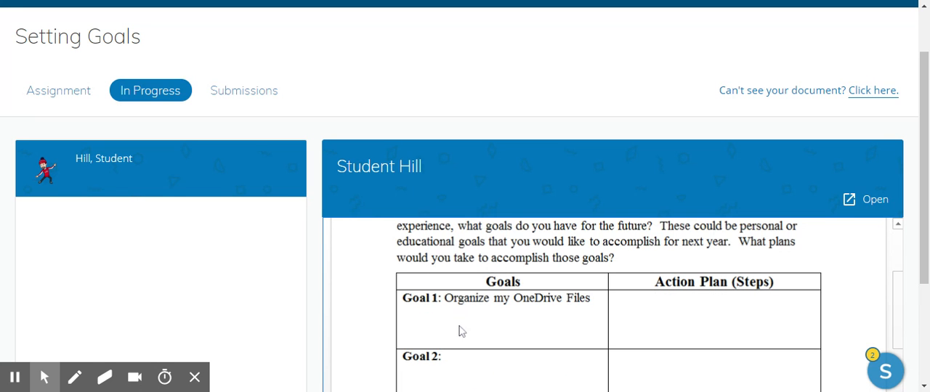
scroll(671, 276, up, 1)
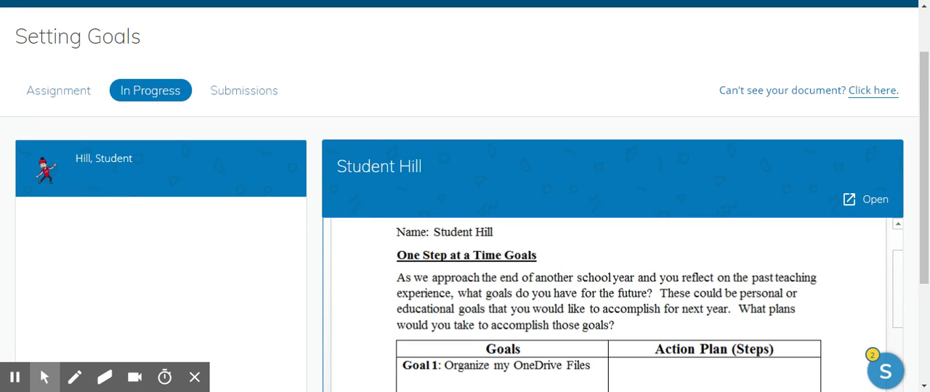
scroll(452, 247, down, 2)
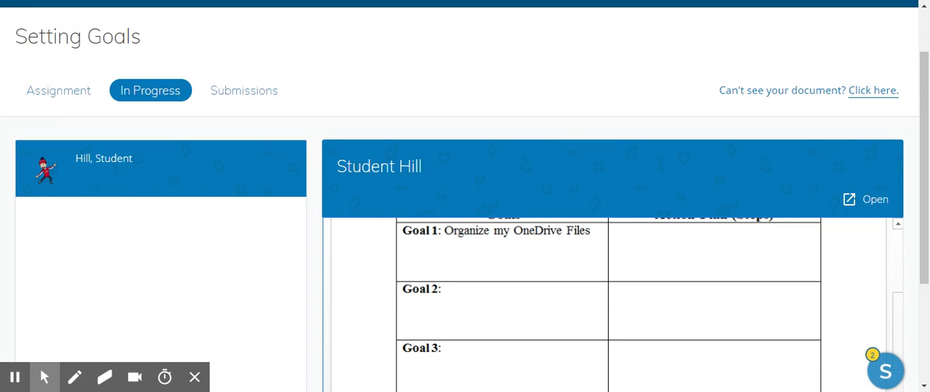
scroll(567, 255, up, 3)
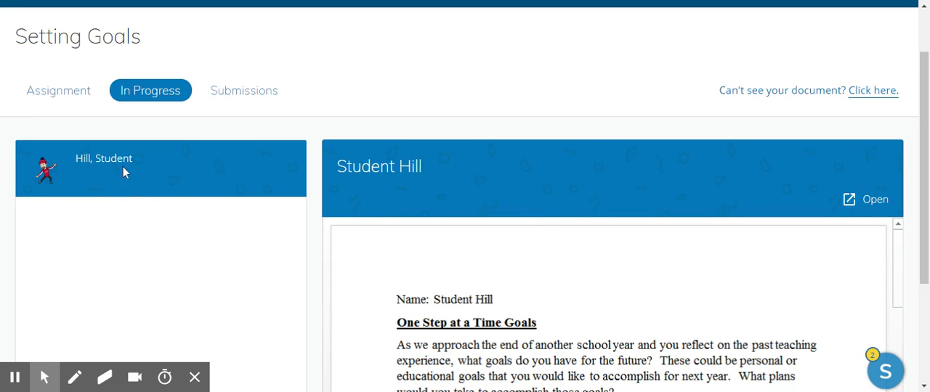
click(242, 93)
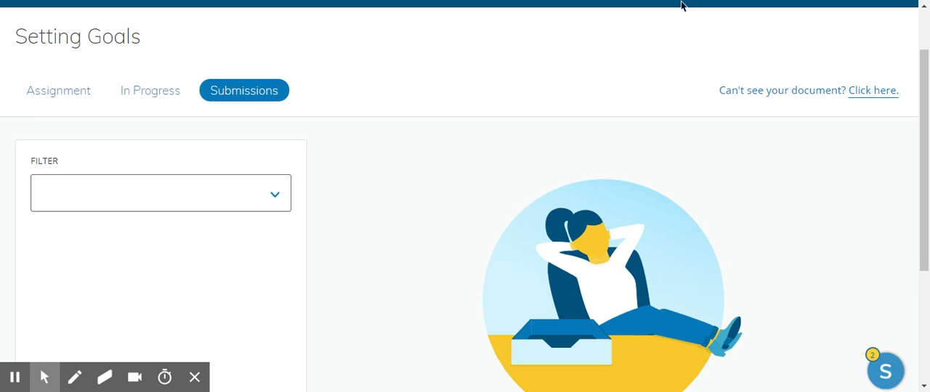
scroll(681, 5, up, 1)
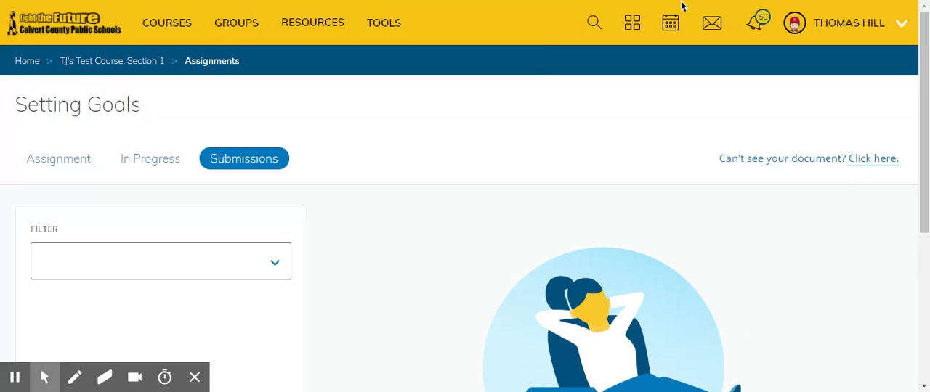